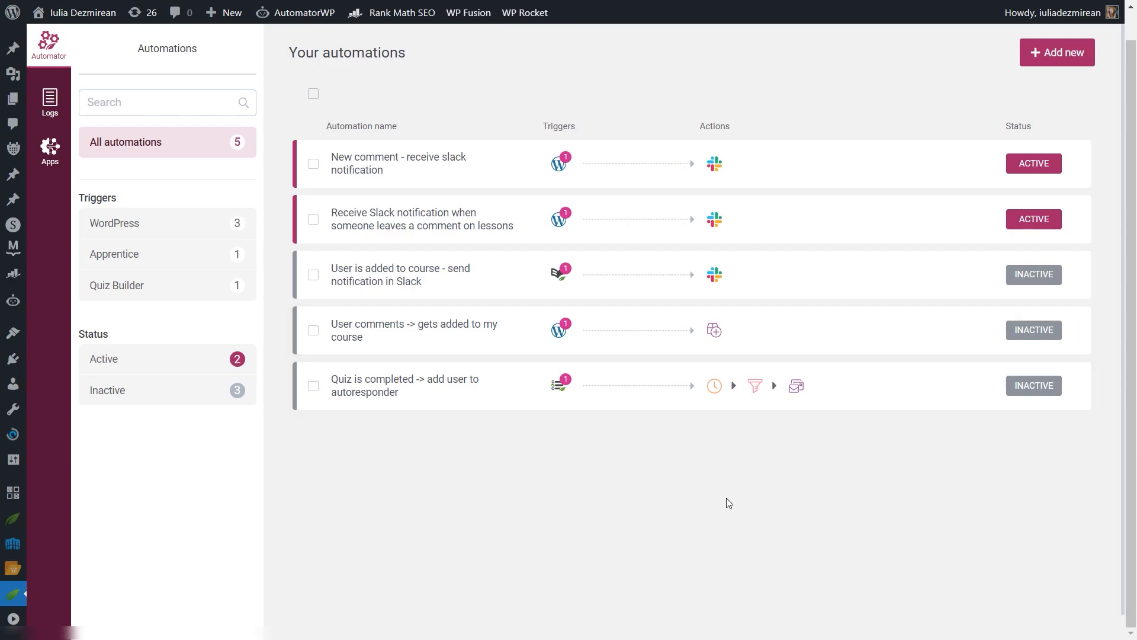
# Create a new automation and name it "New event - send notification"
pyautogui.moveTo(4, 597)
pyautogui.click(1049, 59)
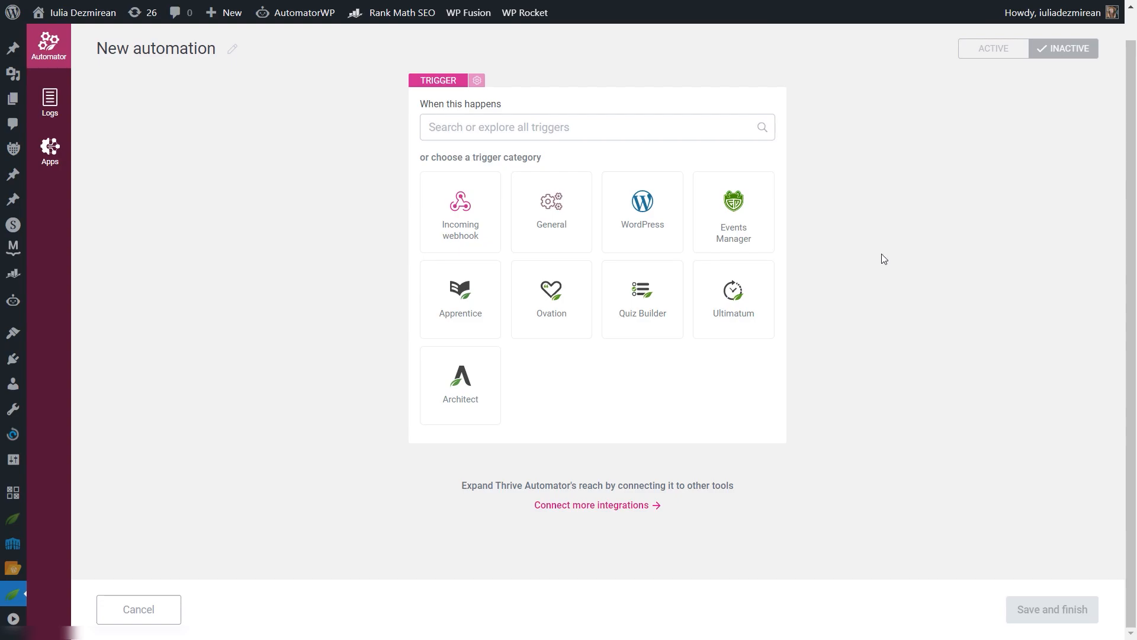
pyautogui.click(758, 237)
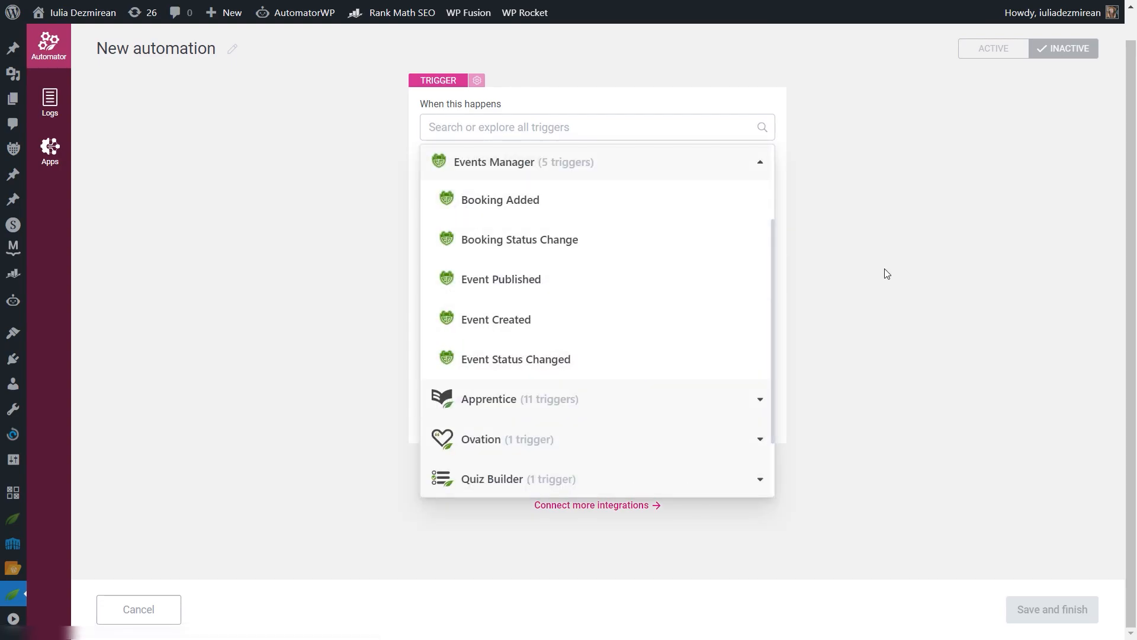
pyautogui.click(854, 221)
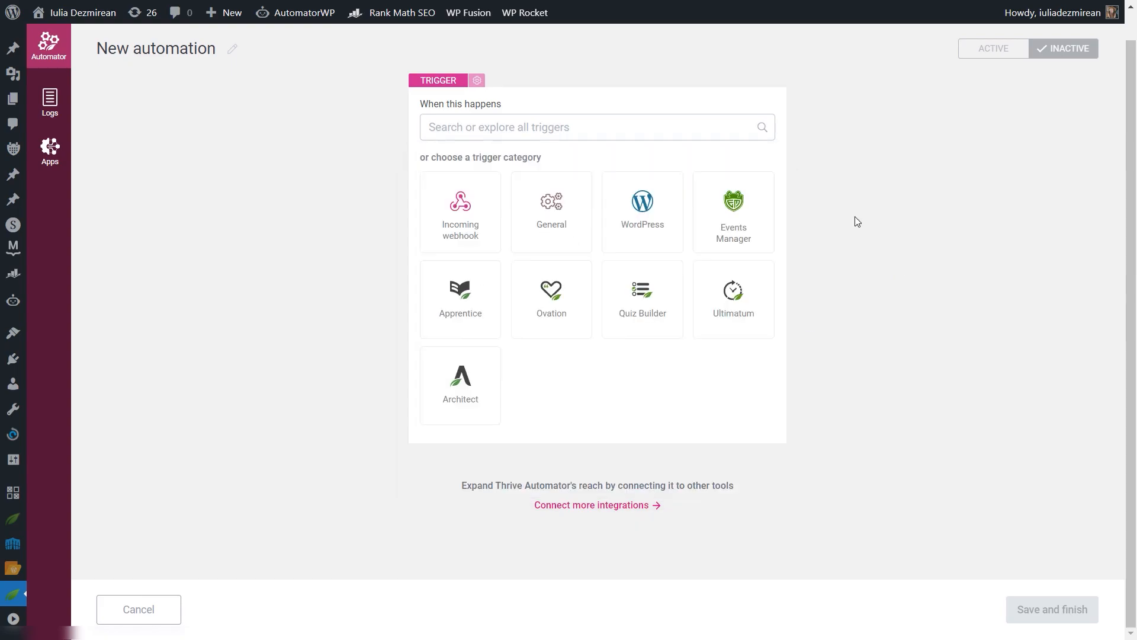
pyautogui.click(233, 52)
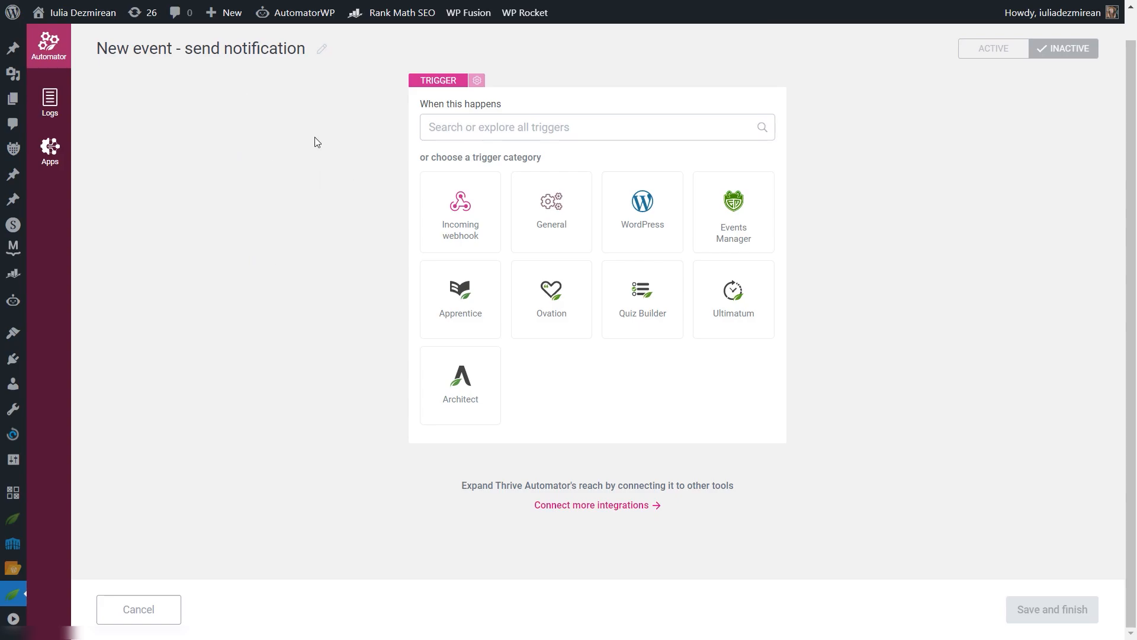
# Add the Events Manager trigger Event Created, keeping its condition as Always trigger
pyautogui.click(745, 232)
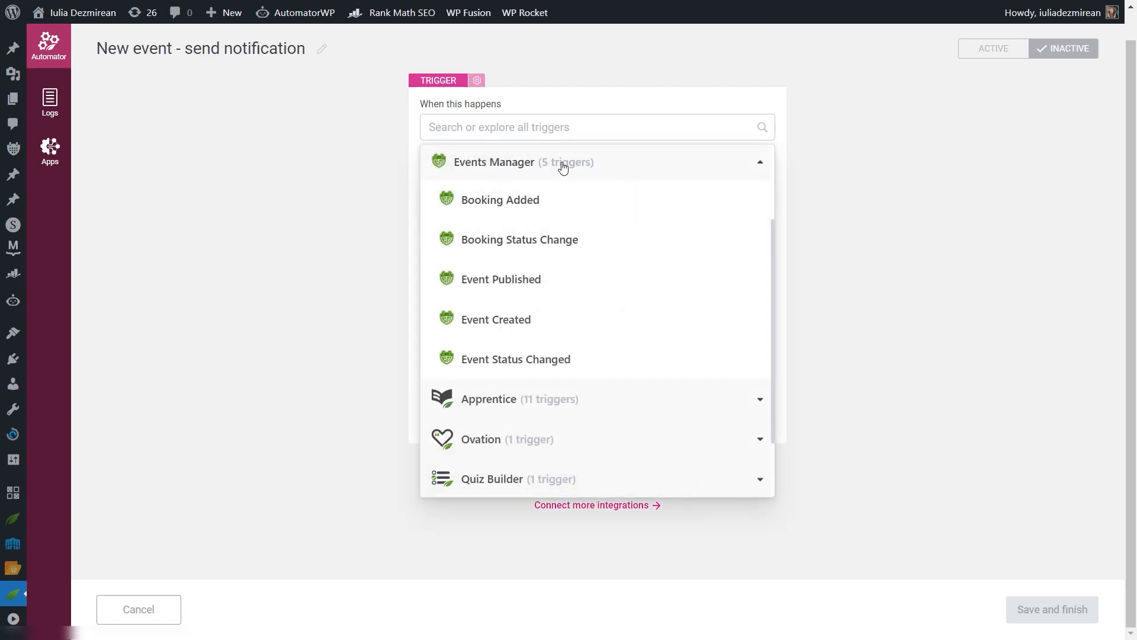
pyautogui.click(482, 325)
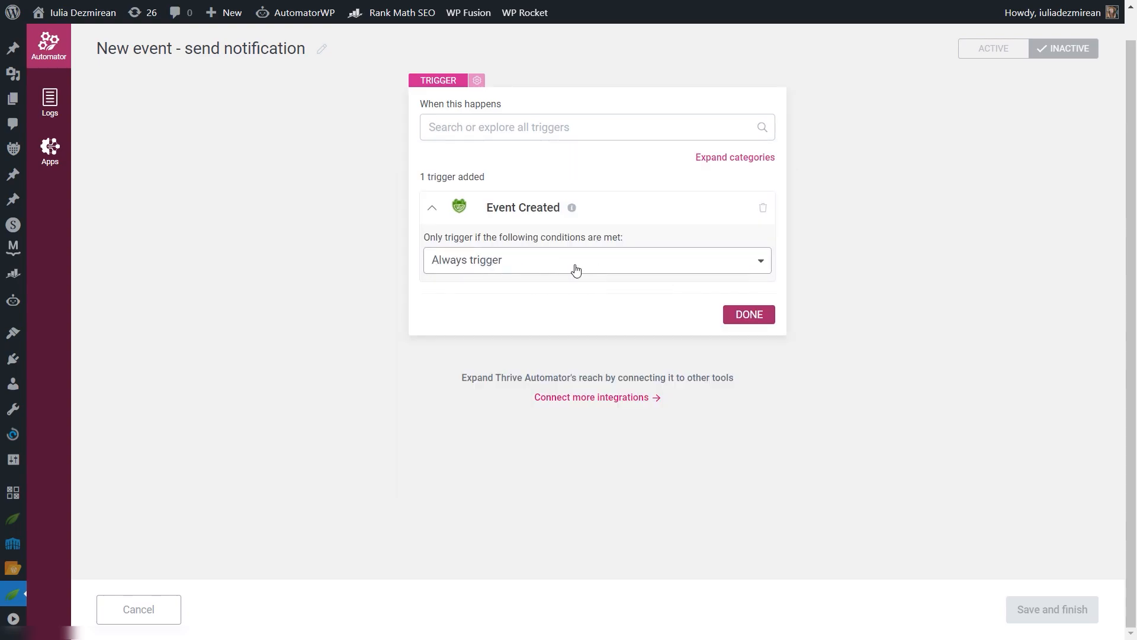
pyautogui.click(543, 270)
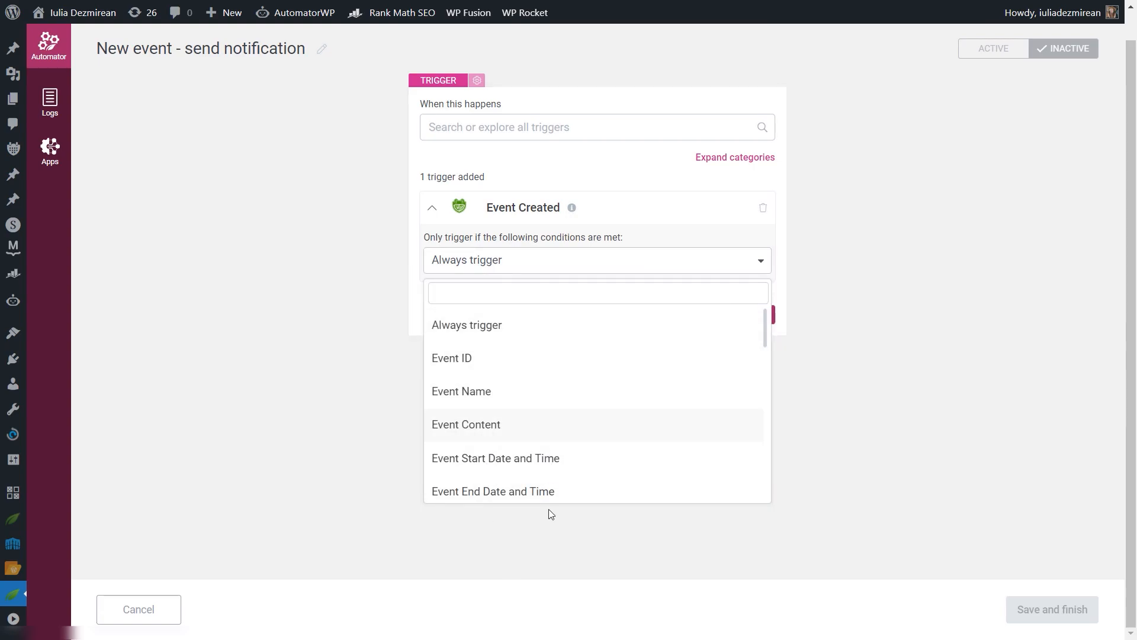
pyautogui.scroll(-2, 523, 367)
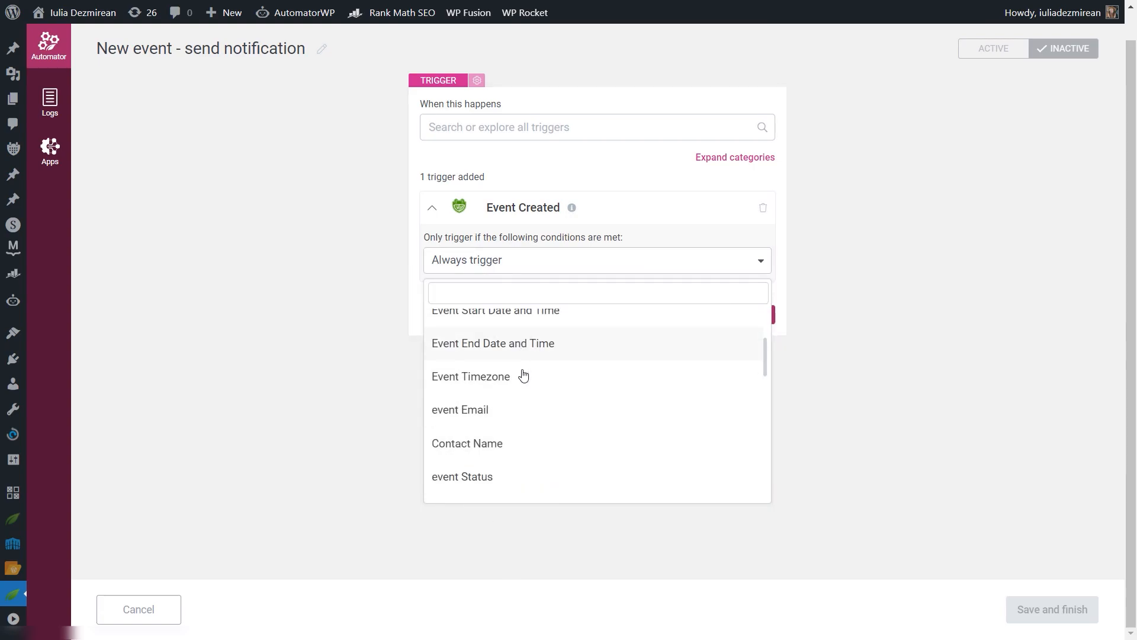
pyautogui.click(322, 312)
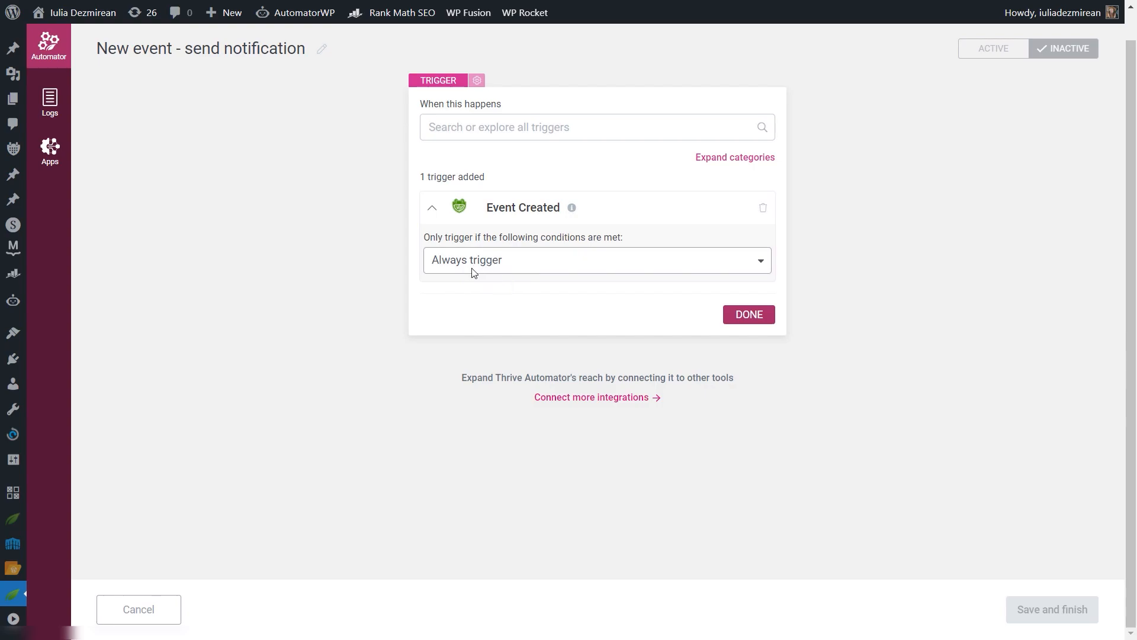
pyautogui.click(742, 313)
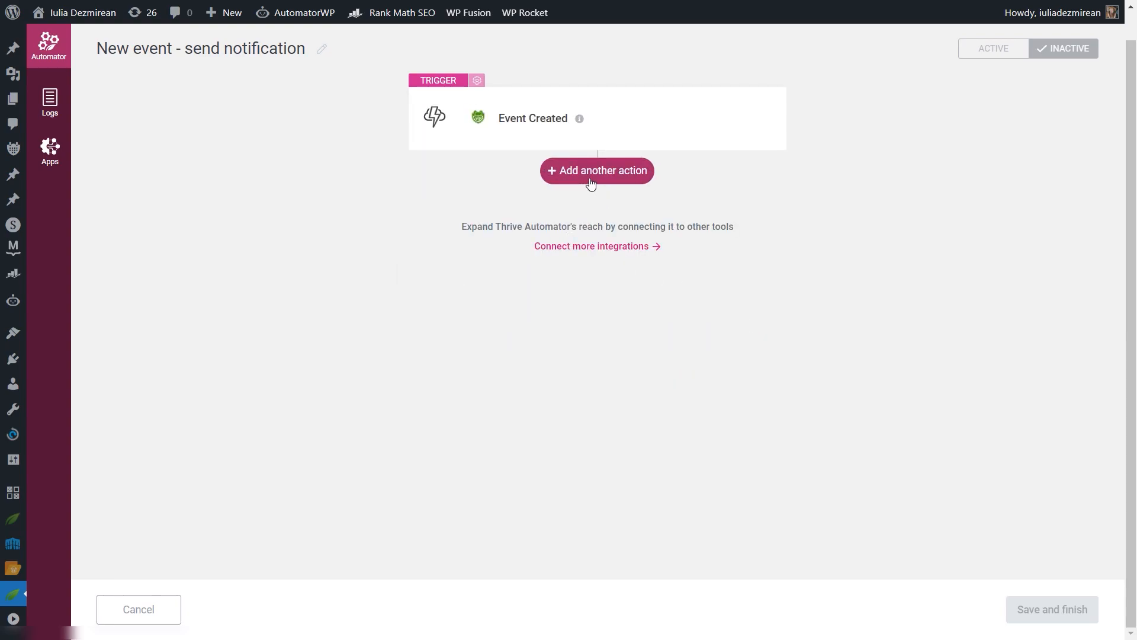
# Add a Slack Send notification action that posts to the photography-course channel
pyautogui.click(590, 175)
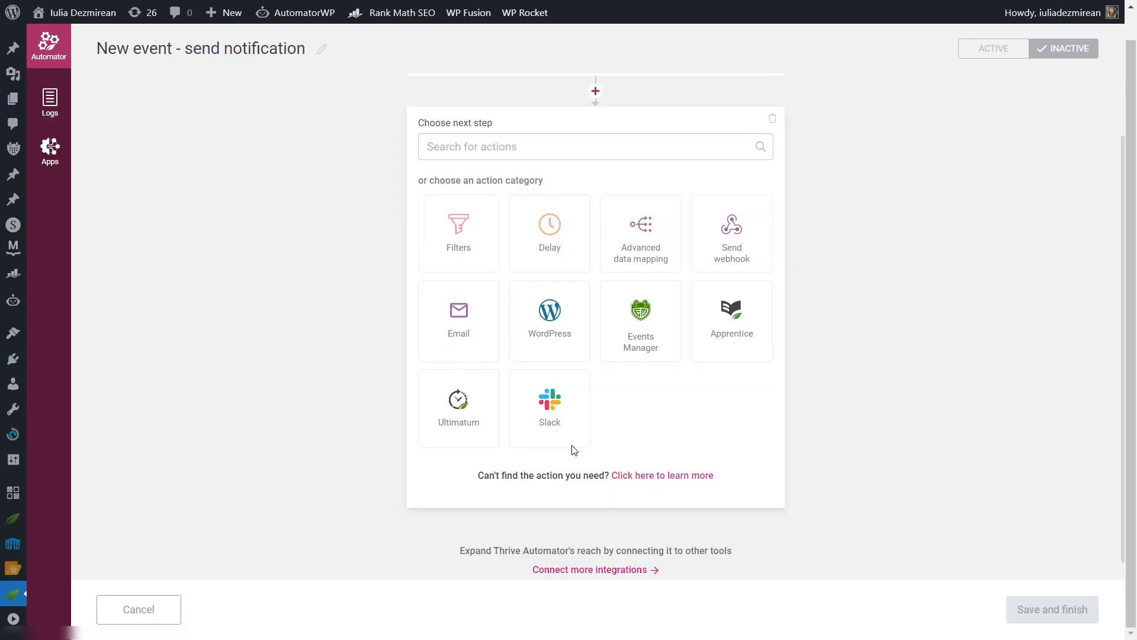
pyautogui.click(548, 398)
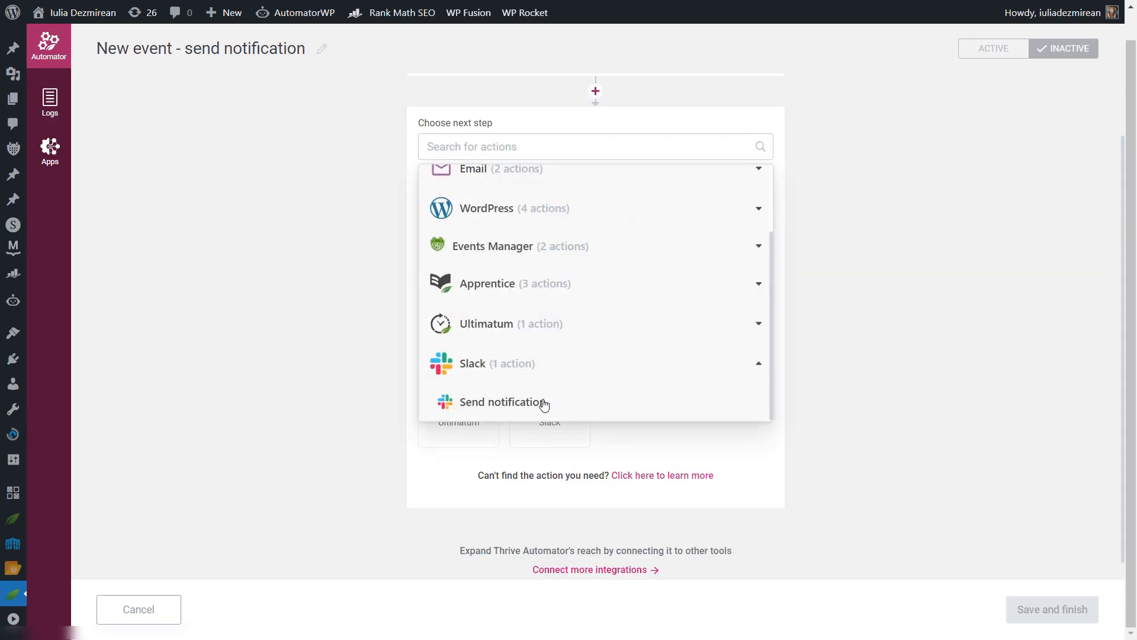
pyautogui.click(540, 402)
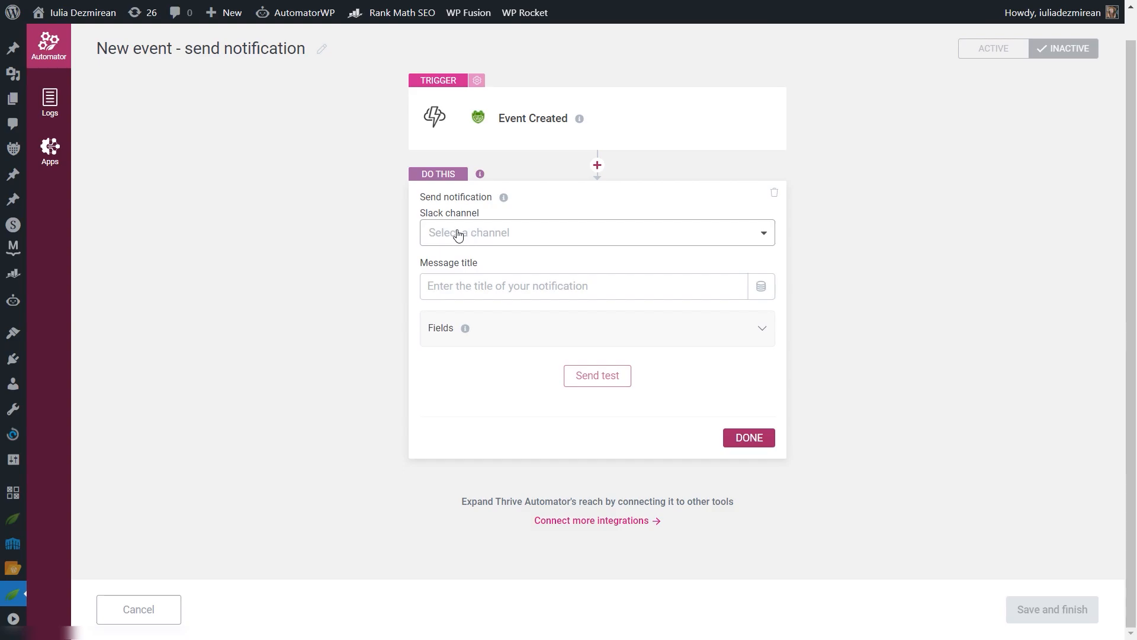
pyautogui.click(549, 241)
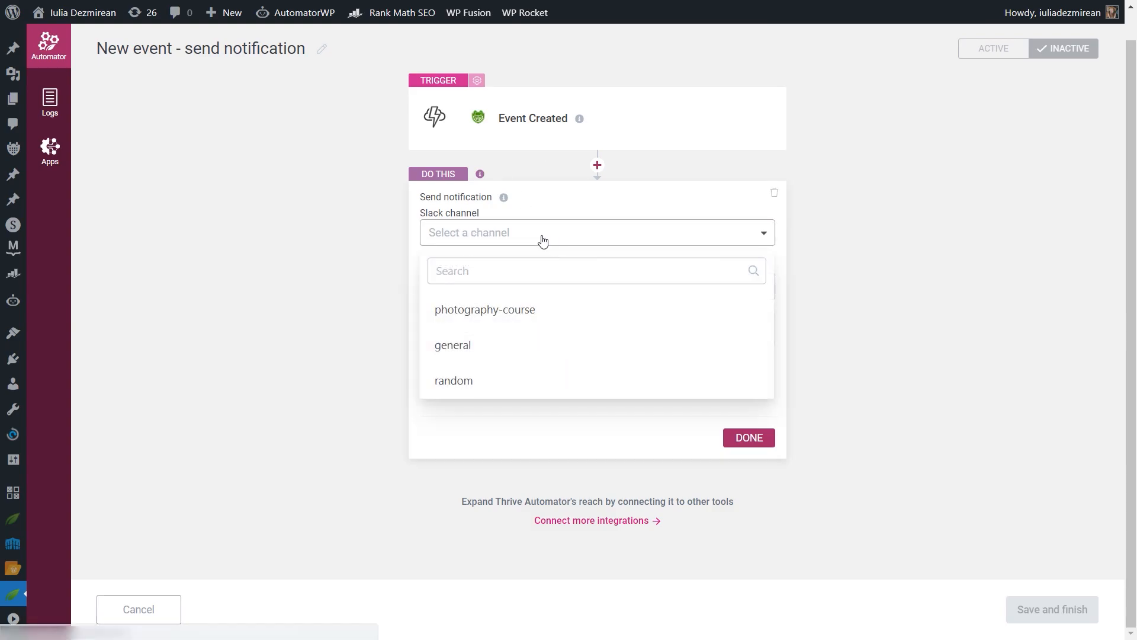
pyautogui.click(496, 314)
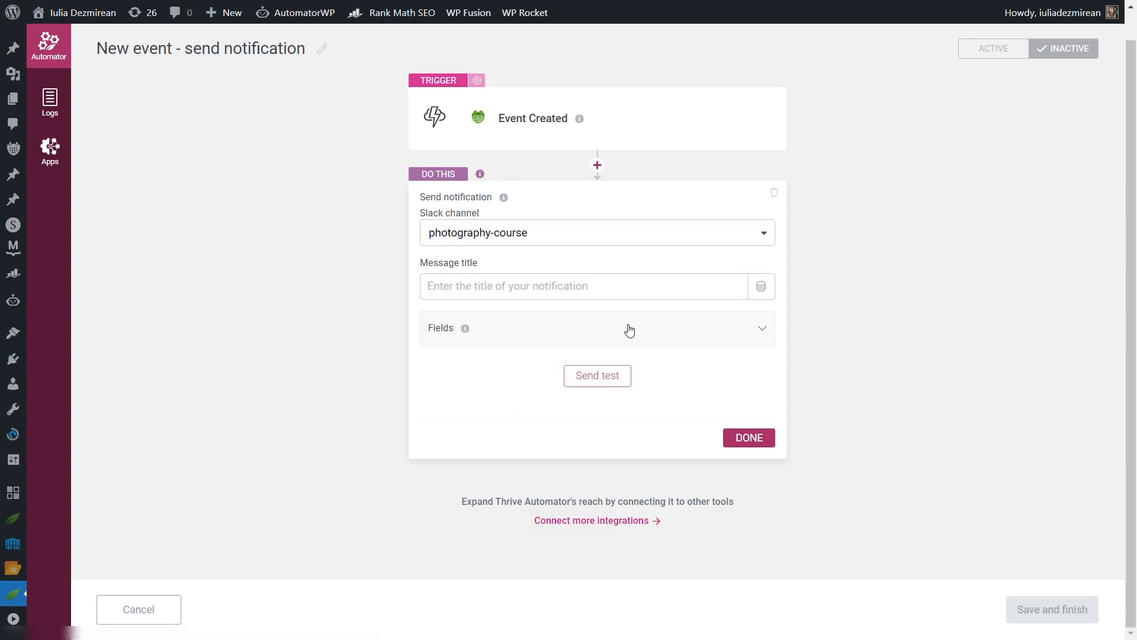
# Set the message title to "A NEW super awesome event has been added:" followed by the dynamic Event Name value
pyautogui.click(479, 289)
pyautogui.write('A NEW super awesome event has been added:')
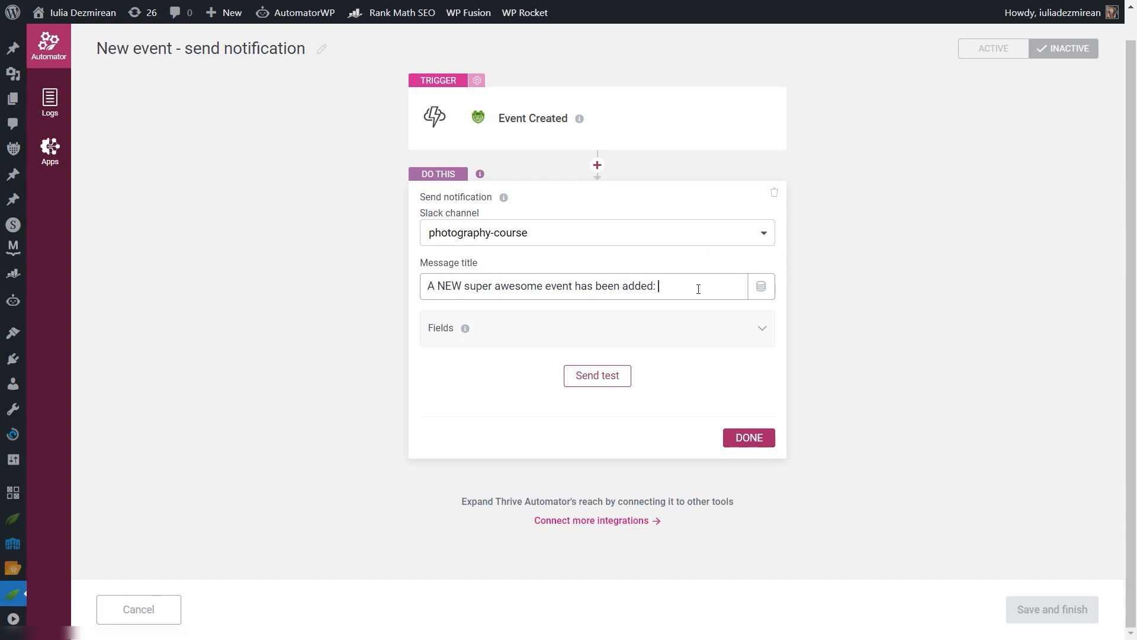
pyautogui.click(770, 288)
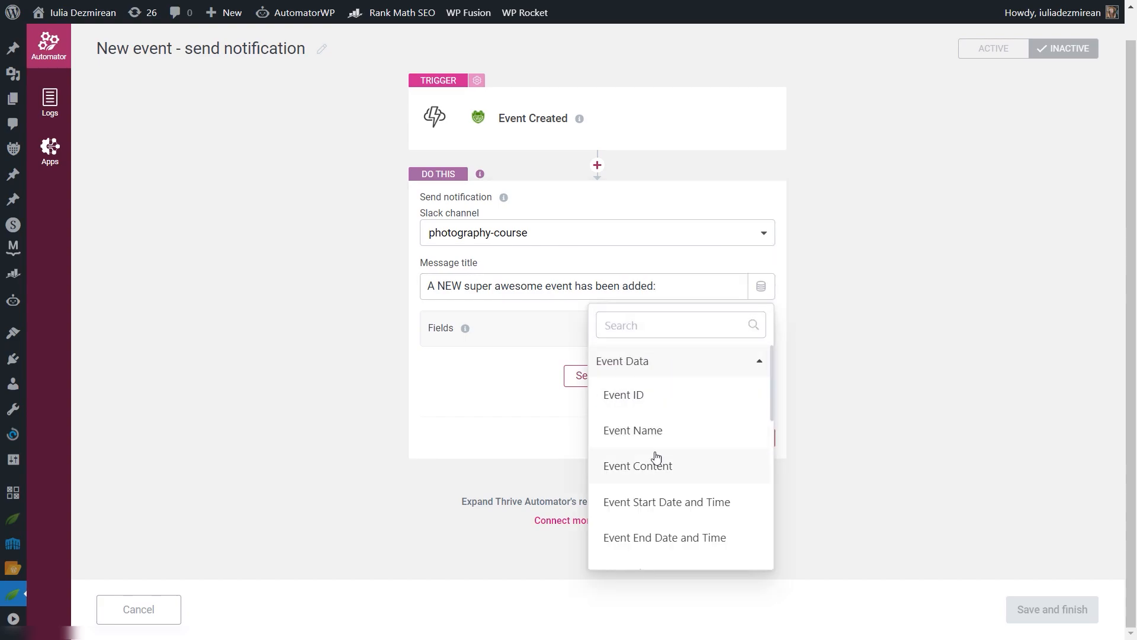
pyautogui.click(624, 360)
pyautogui.click(657, 364)
pyautogui.click(609, 442)
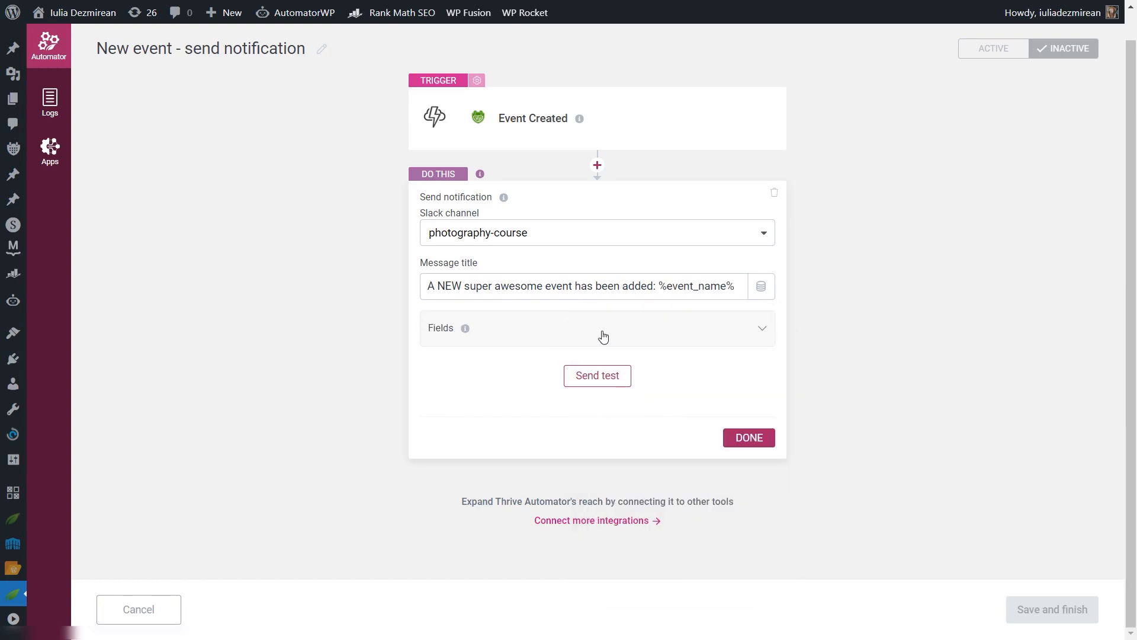
# Fill in a notification field with the key Time and the dynamic Event Start Date and Time value
pyautogui.click(756, 330)
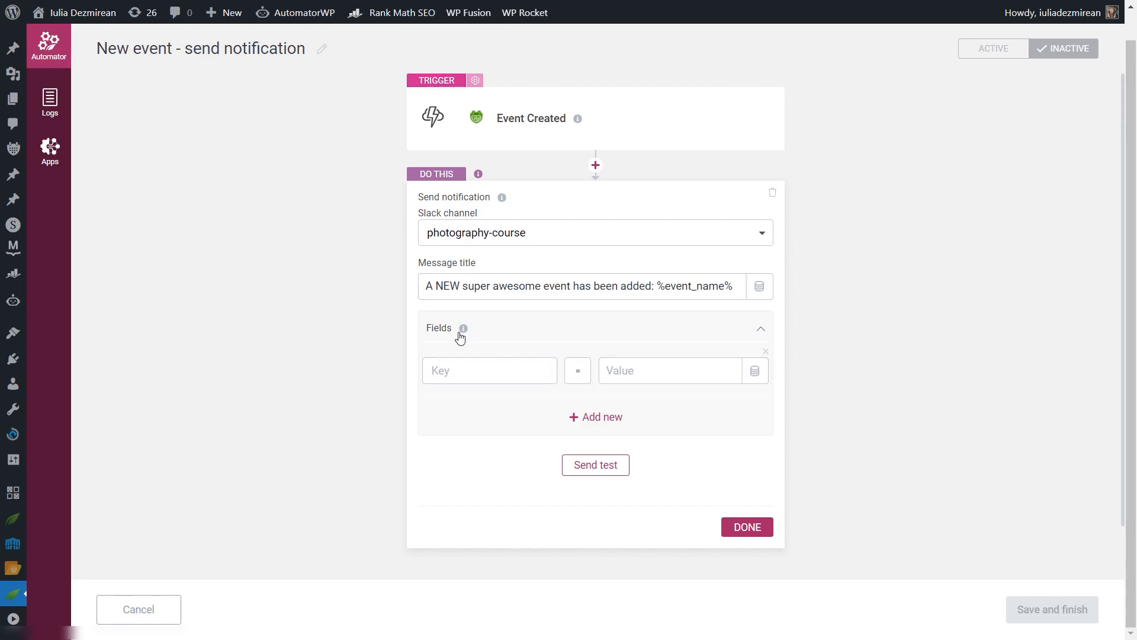
pyautogui.click(460, 376)
pyautogui.click(755, 370)
pyautogui.scroll(-1, 687, 214)
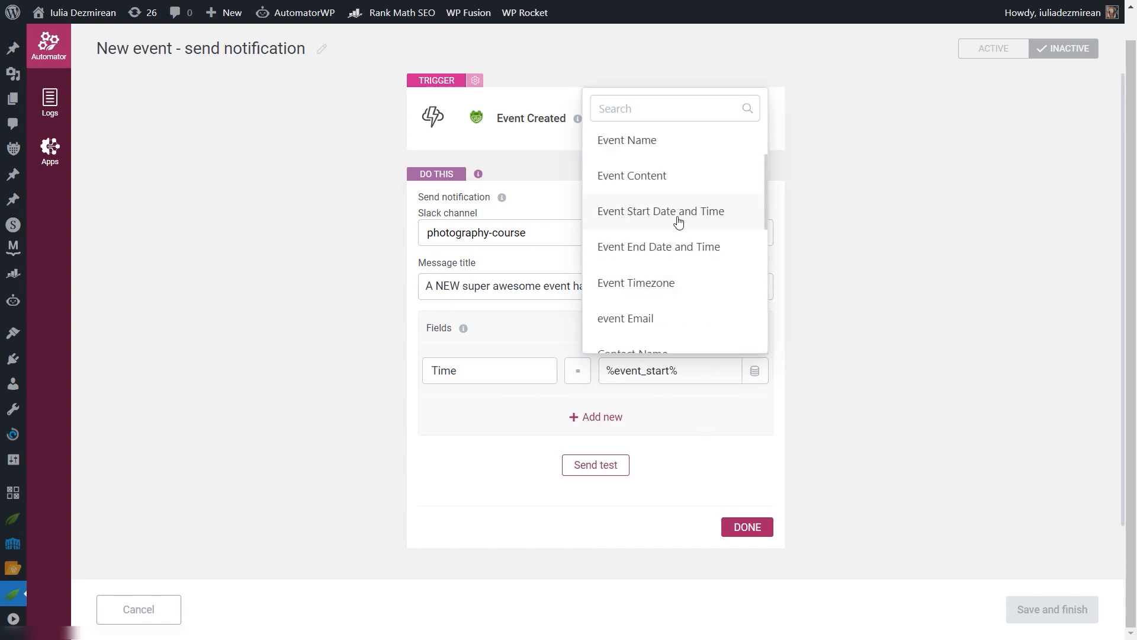
pyautogui.scroll(-1, 701, 255)
pyautogui.scroll(-1, 733, 261)
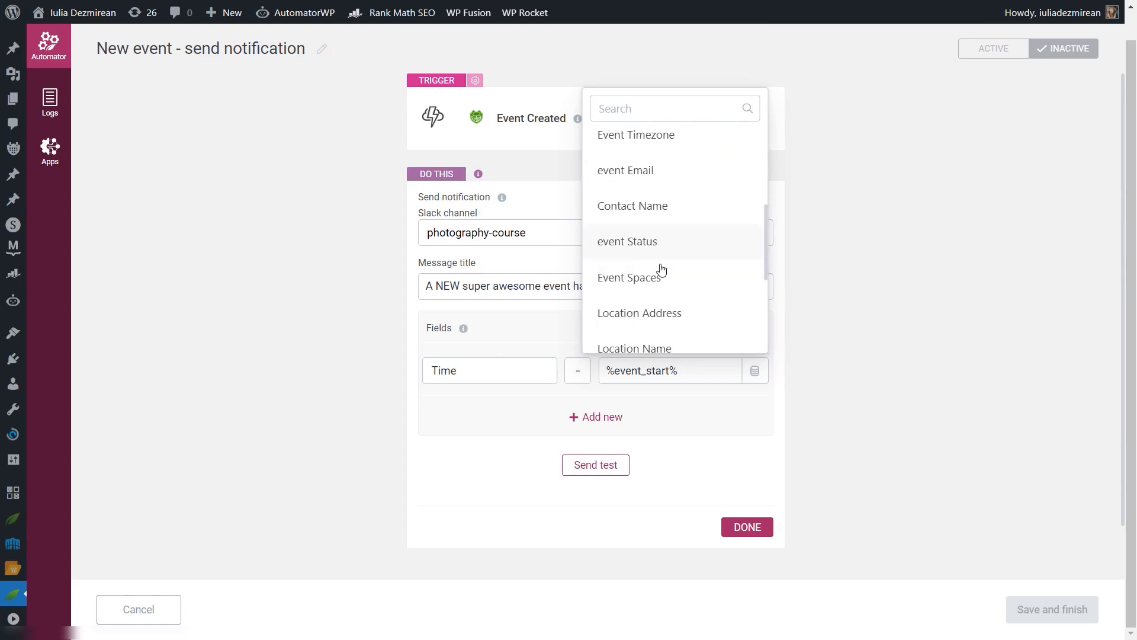
pyautogui.click(962, 342)
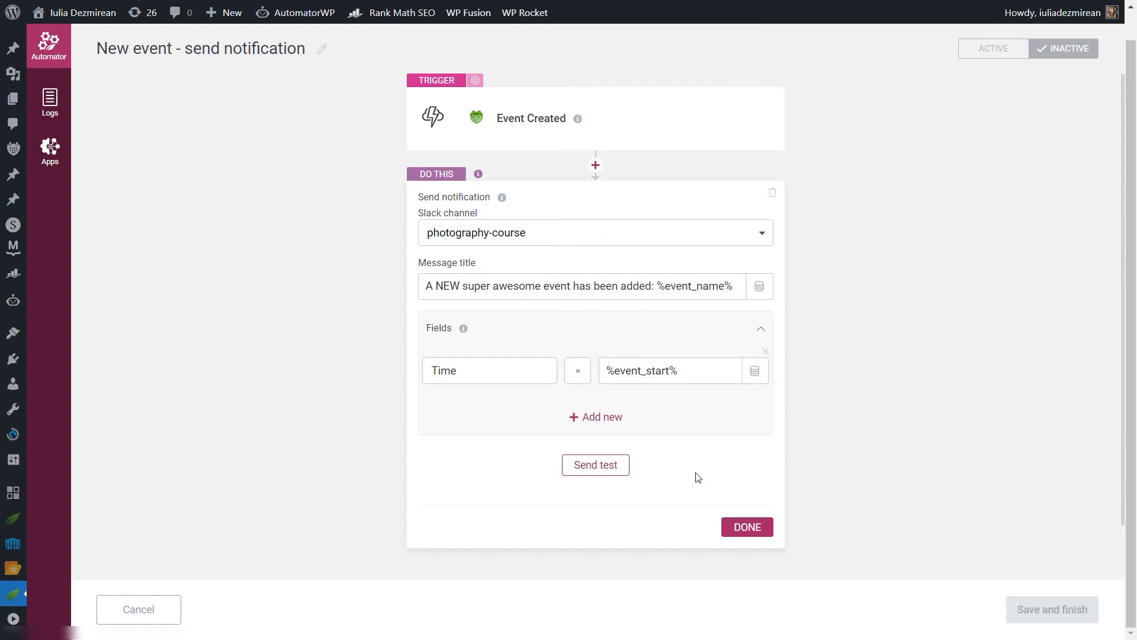
# Send a test of the Slack notification and finish configuring the action
pyautogui.click(610, 464)
pyautogui.scroll(-1, 592, 426)
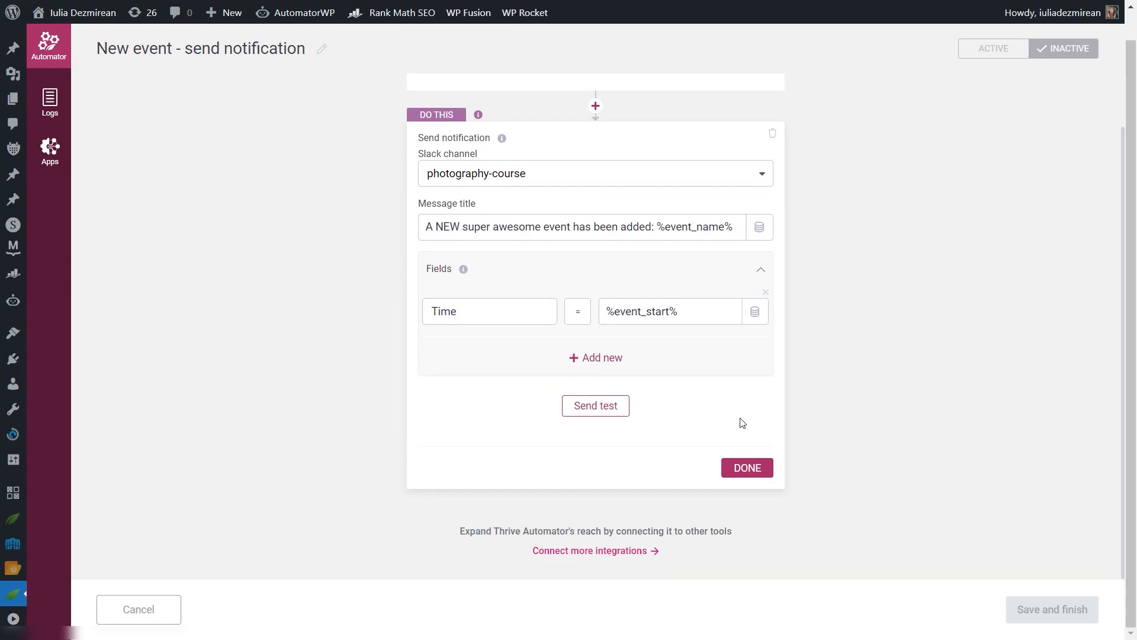
pyautogui.click(741, 476)
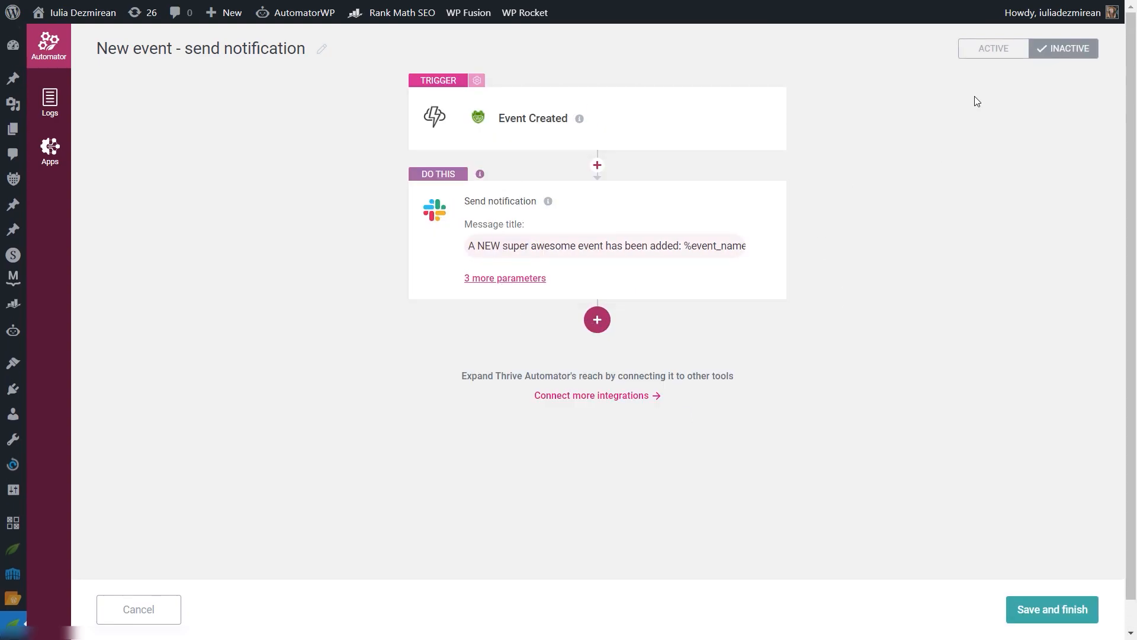
# Set the automation's status to active and save it
pyautogui.click(995, 51)
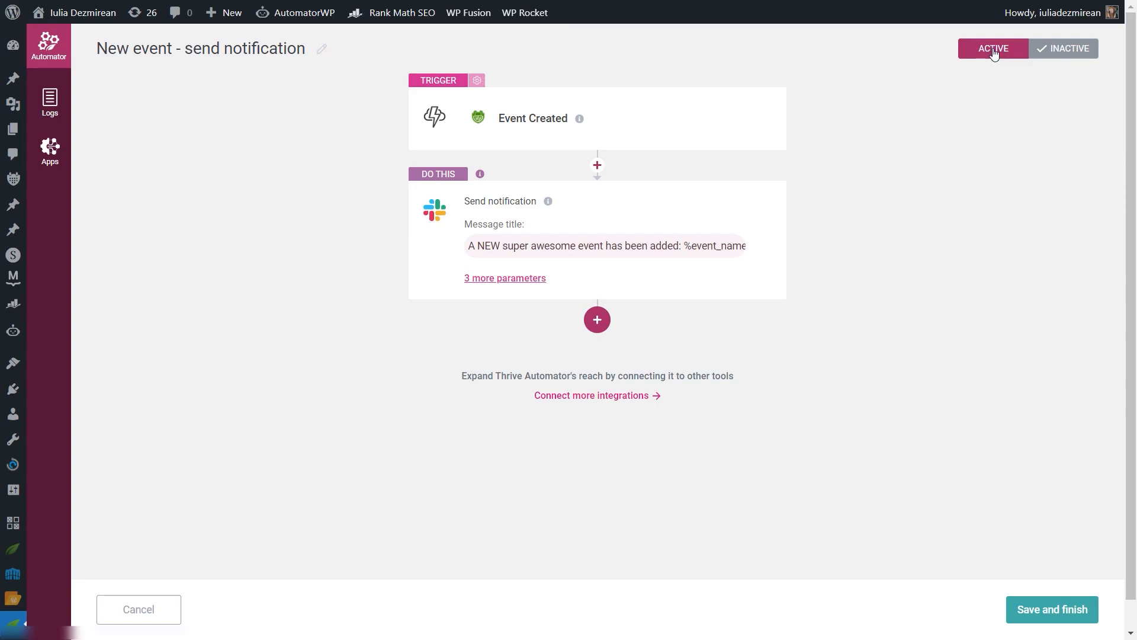
pyautogui.click(1072, 615)
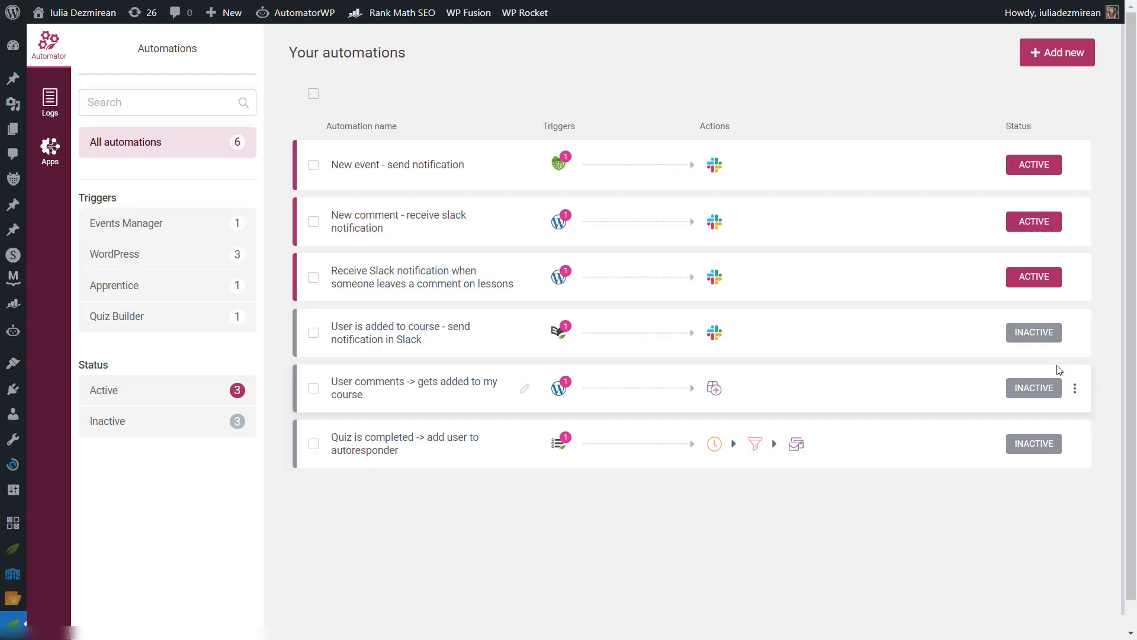